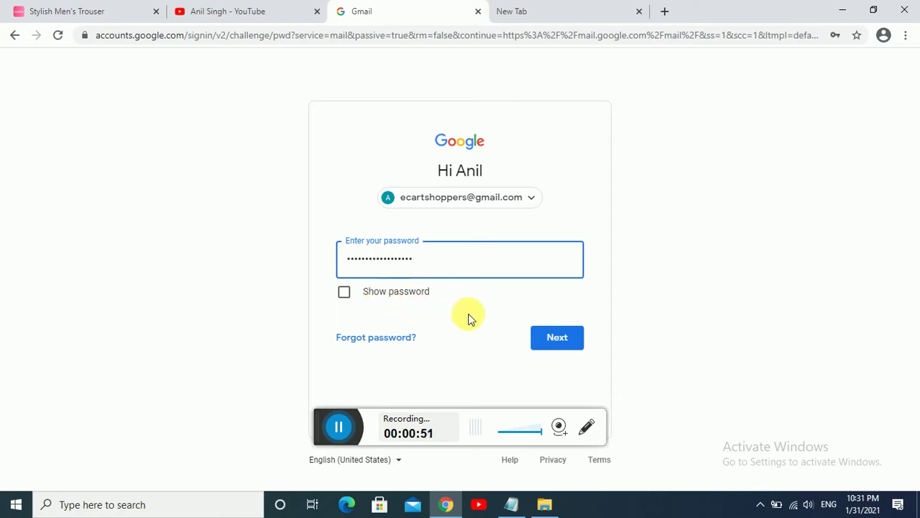
- Submit the already entered account password to sign in to Gmail and bring up the inbox
click(546, 337)
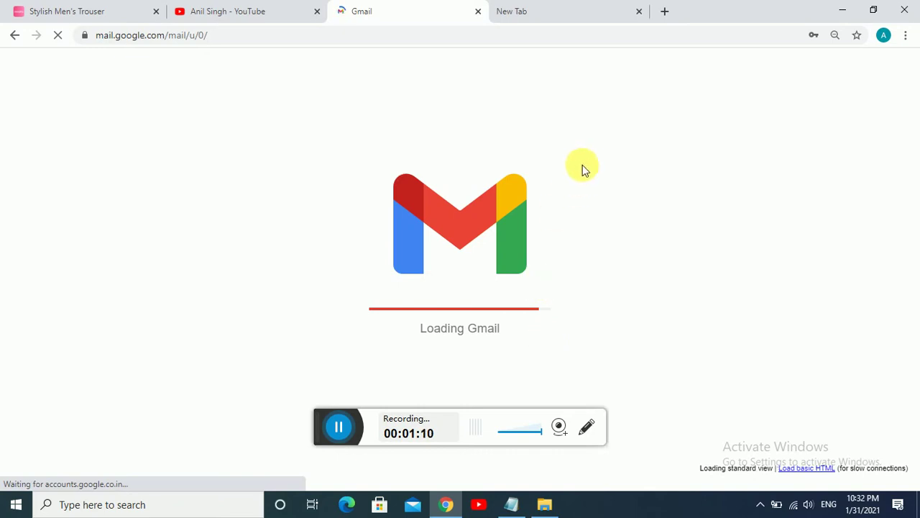
click(562, 13)
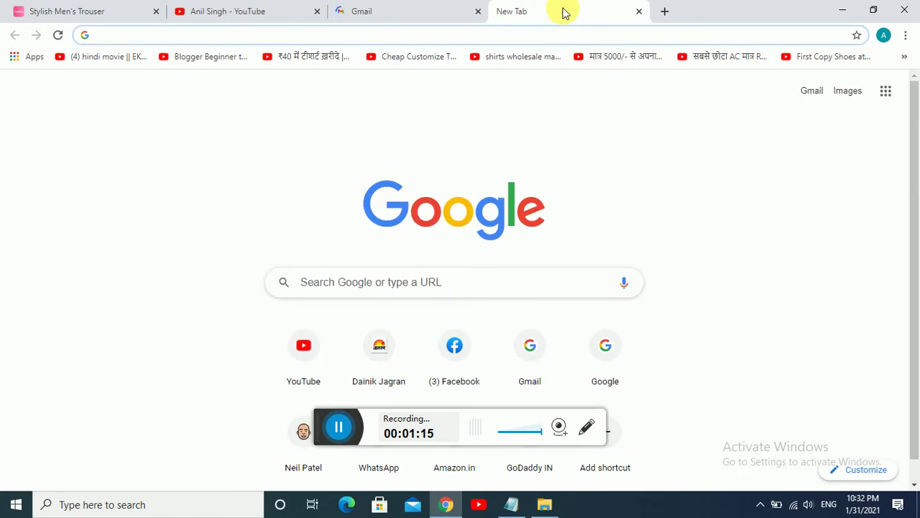
click(411, 10)
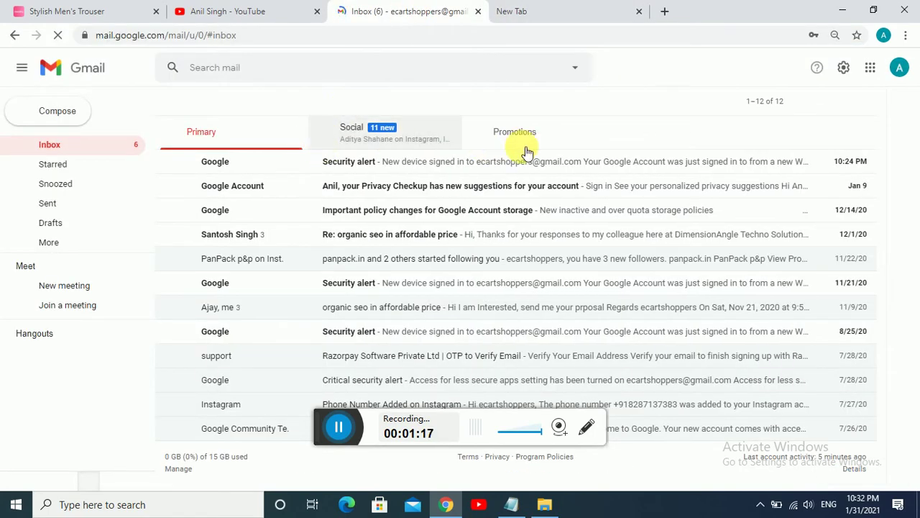
- Search Google for "google ads" in the blank browser tab
click(581, 12)
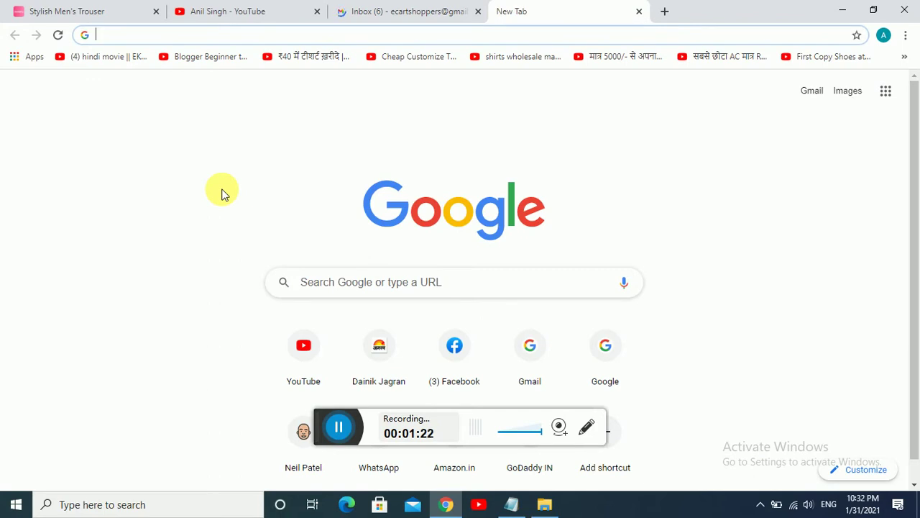
text(goo)
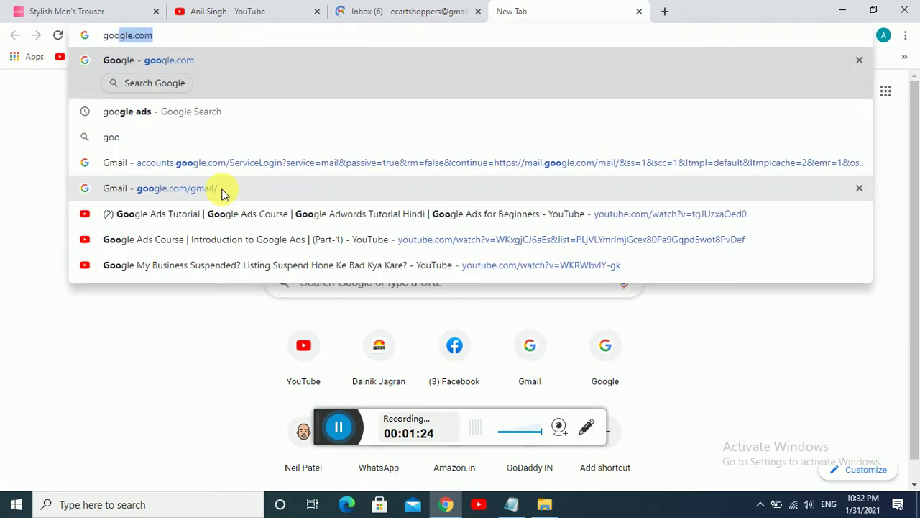
text(g)
text(le)
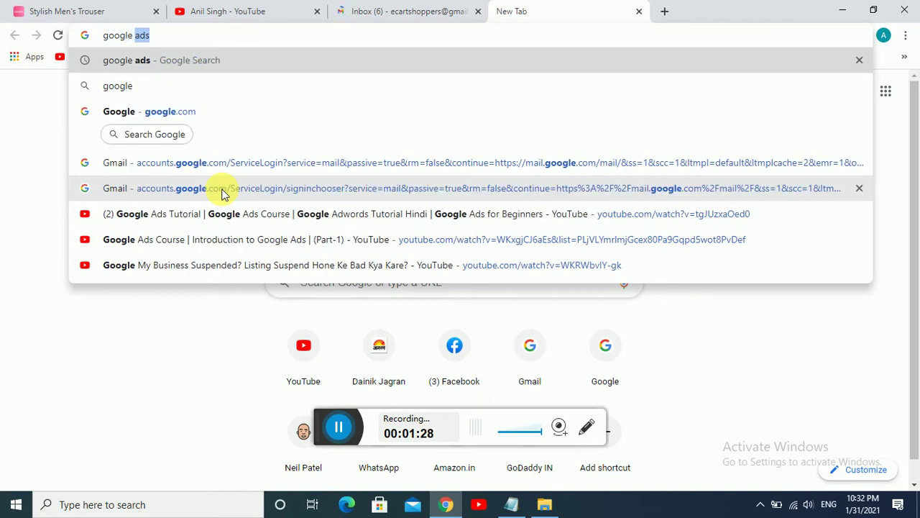
key(Return)
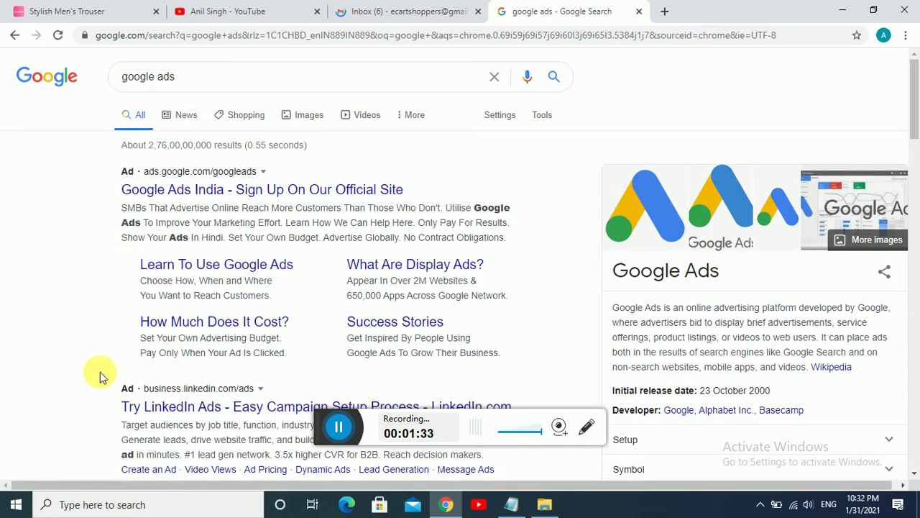
- Open the official Google Ads India page from the unsponsored ads.google.com result and get started with a new account
scroll(101, 376, down, 3)
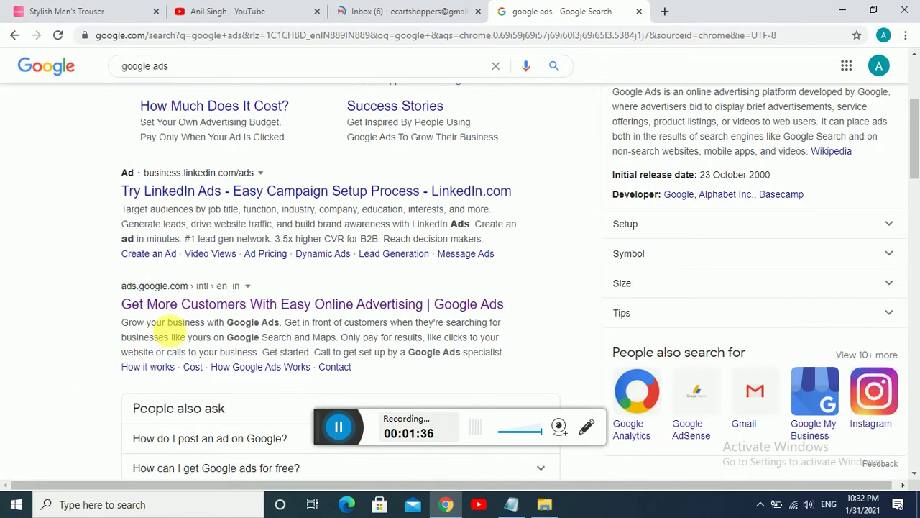
click(215, 305)
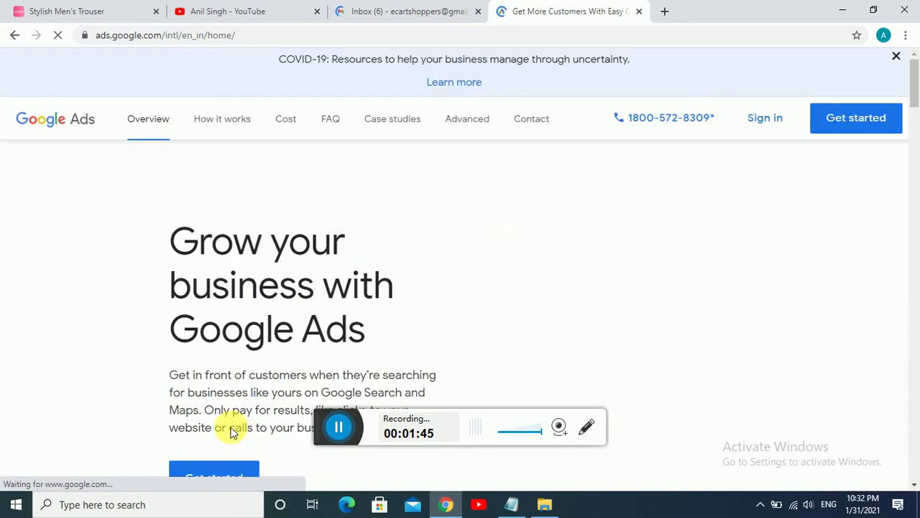
click(843, 127)
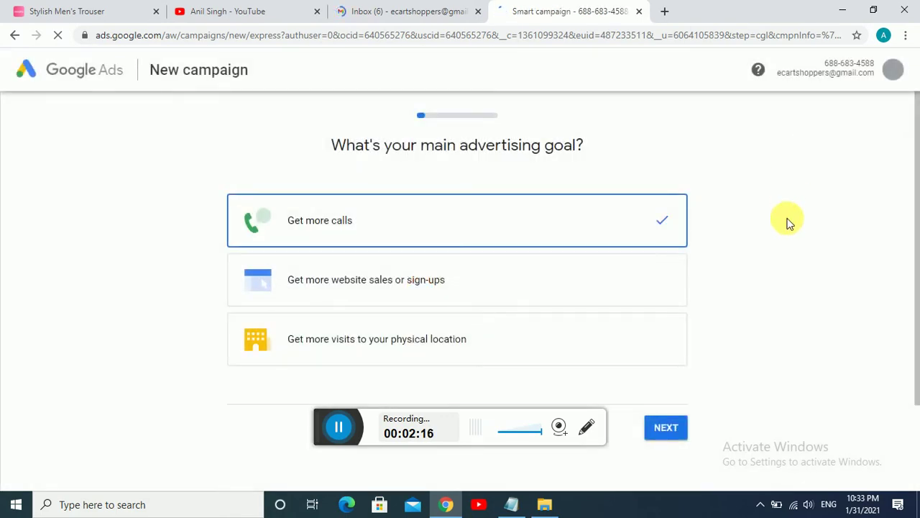
- Switch the new campaign setup from the advertising goal page to Expert Mode
click(521, 421)
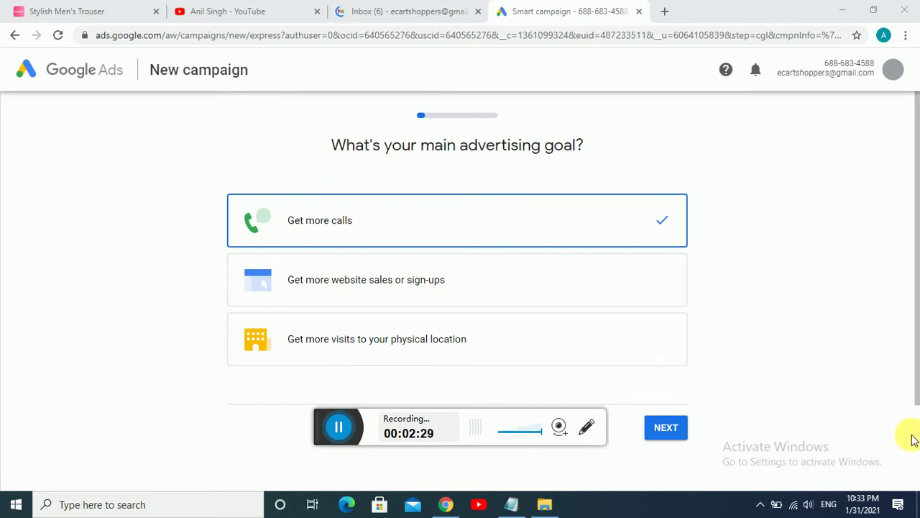
scroll(918, 440, down, 2)
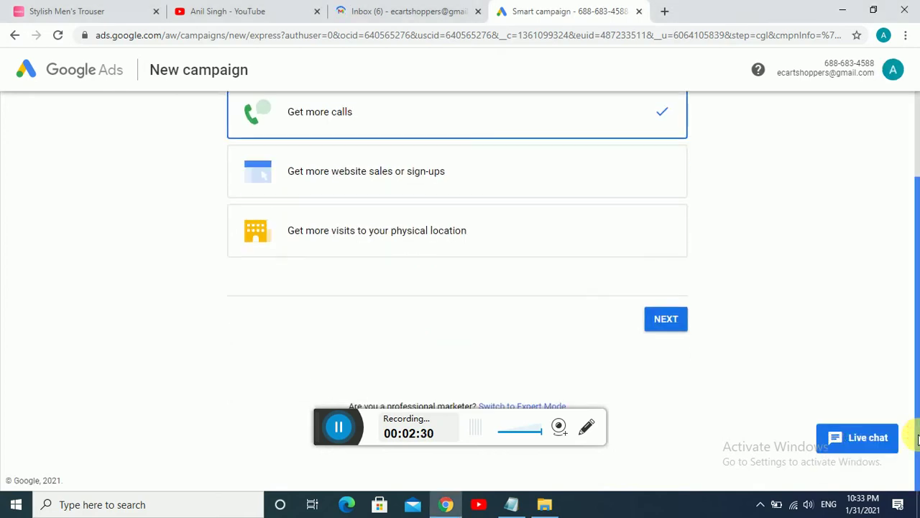
click(551, 408)
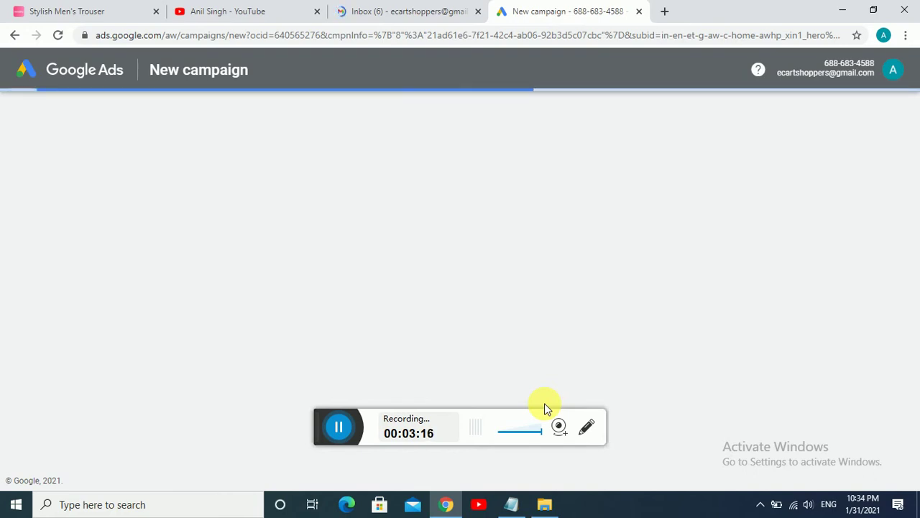
- Choose to create a Google Ads account without a campaign instead of selecting a campaign goal
click(665, 11)
click(556, 13)
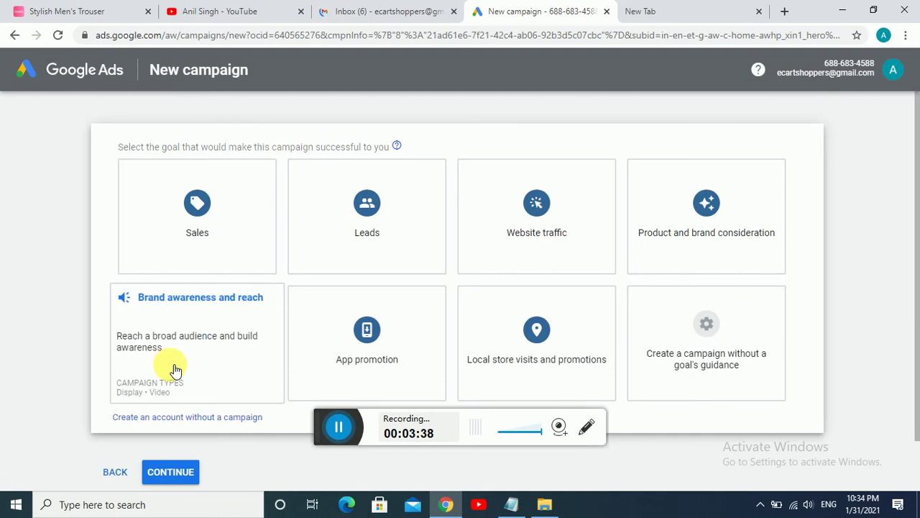
click(175, 367)
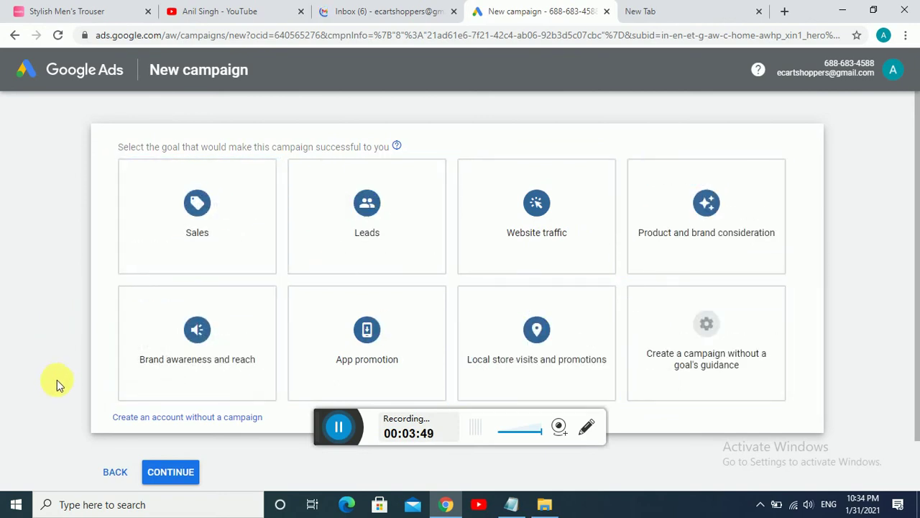
click(209, 417)
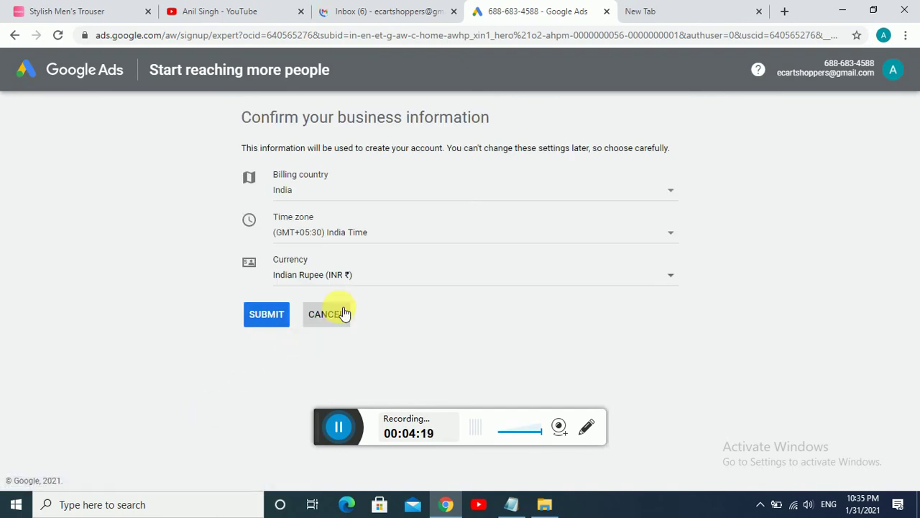
- Submit the business information with India, (GMT+05:30) India Time and Indian Rupee (INR ₹), and open the new account's overview
click(270, 322)
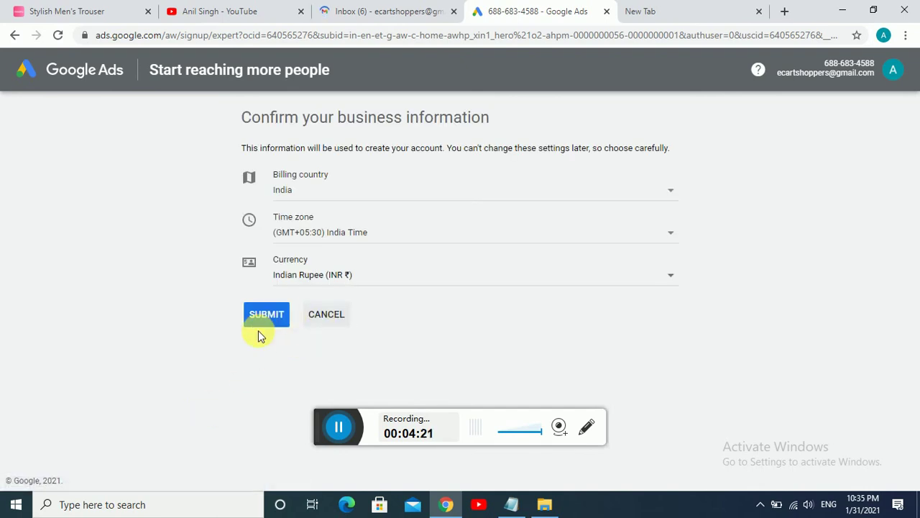
click(269, 320)
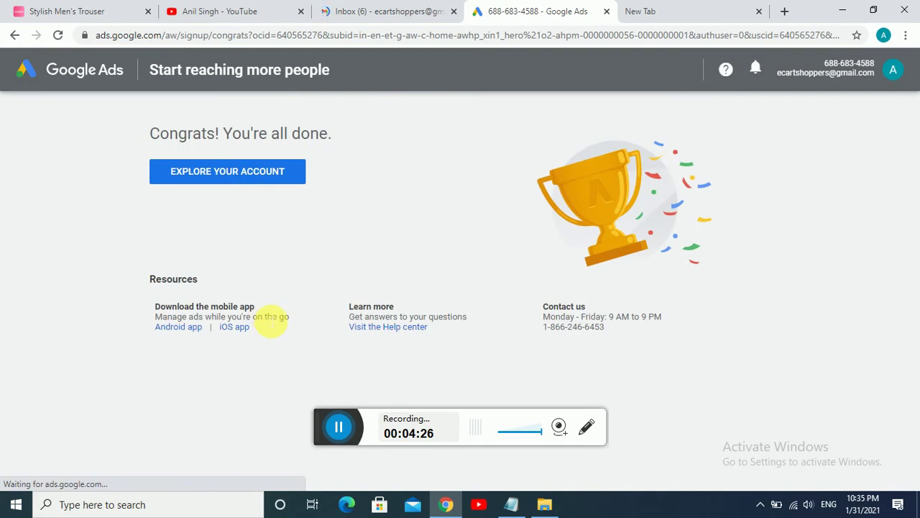
click(243, 179)
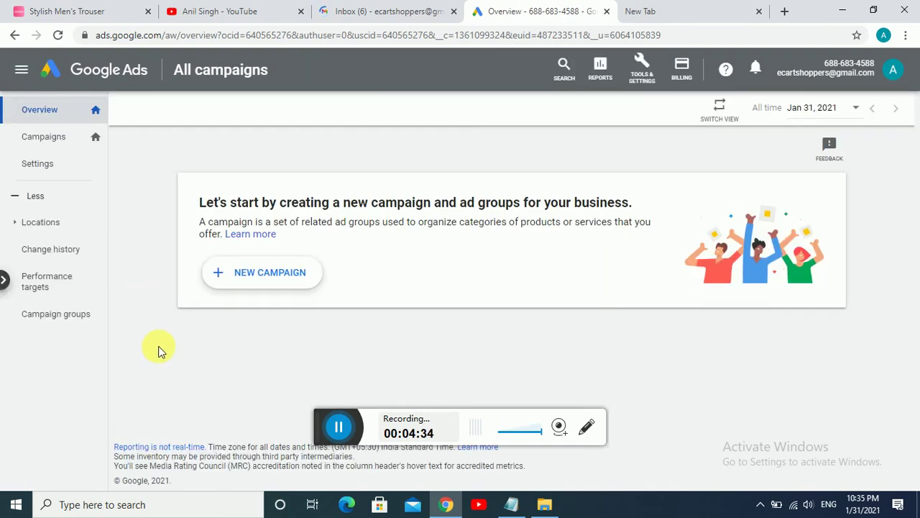
- Open the Keyword Planner and dismiss the Refine your Keywords guide
click(643, 68)
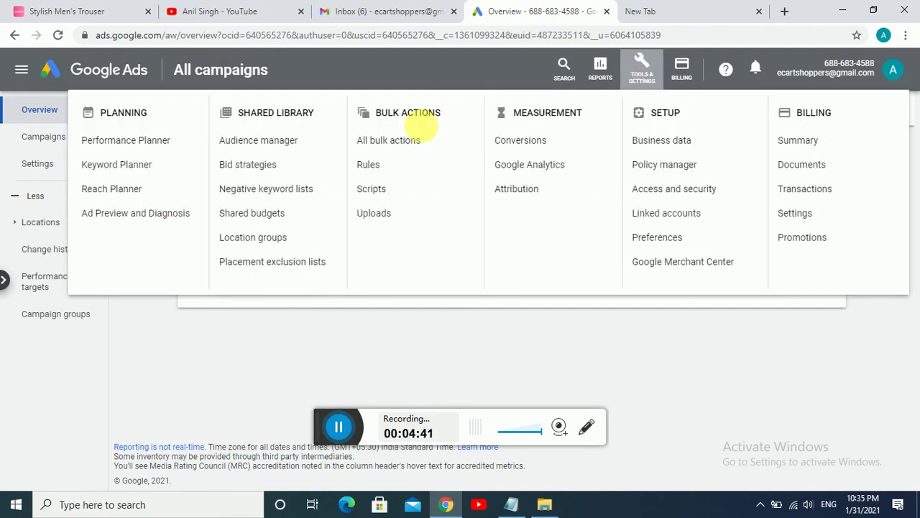
click(149, 169)
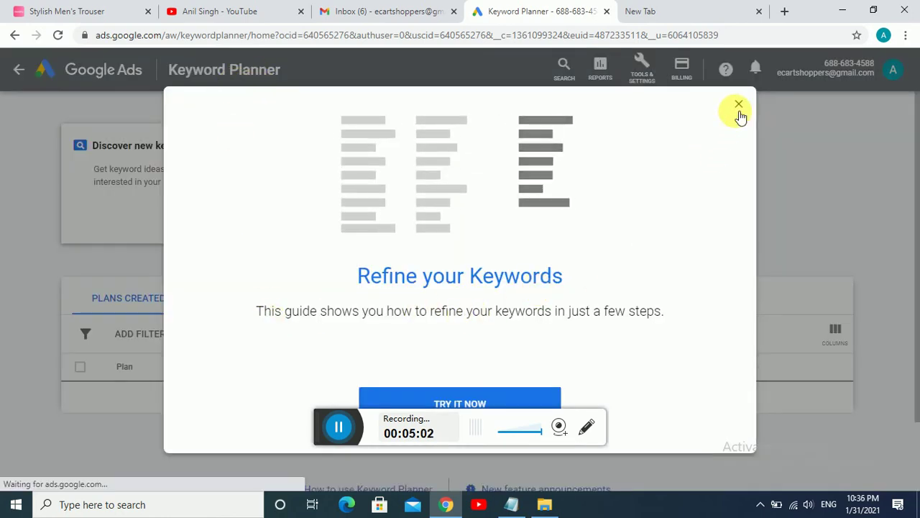
click(740, 105)
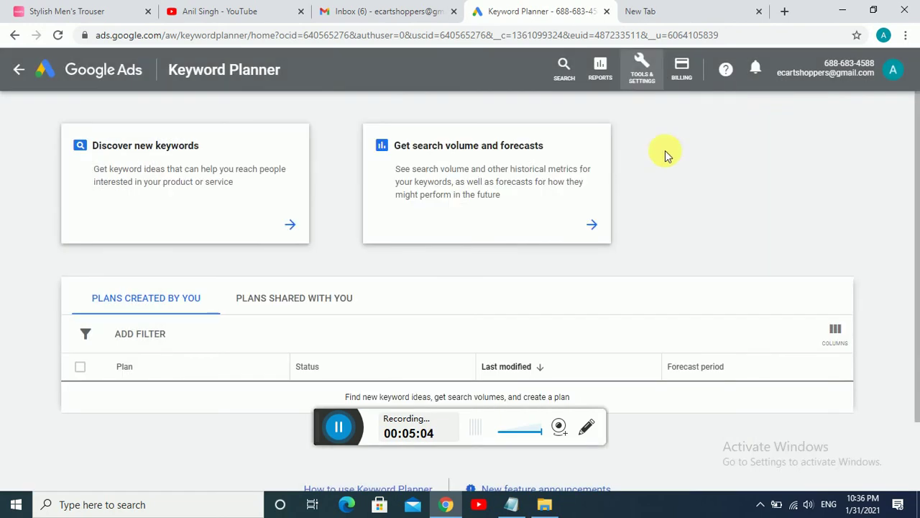
- Try to discover new keywords for the term "kutas", keeping English and India
click(166, 148)
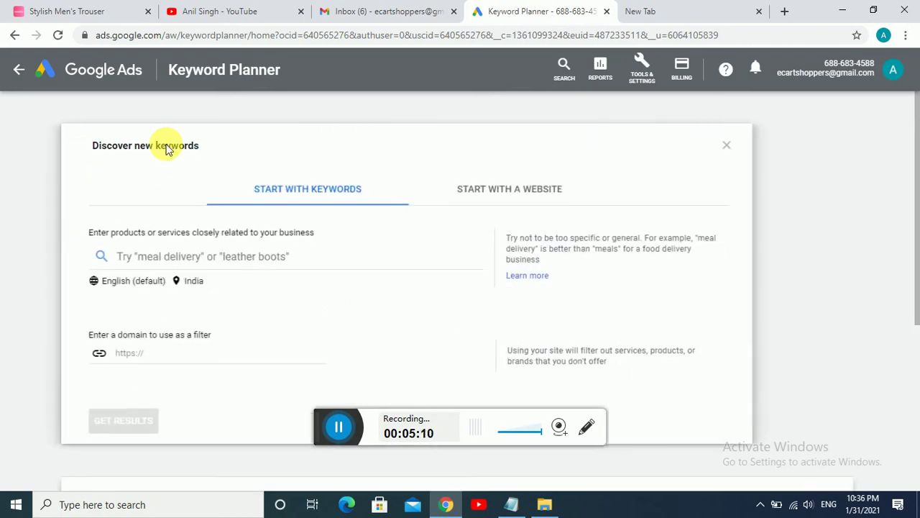
click(182, 256)
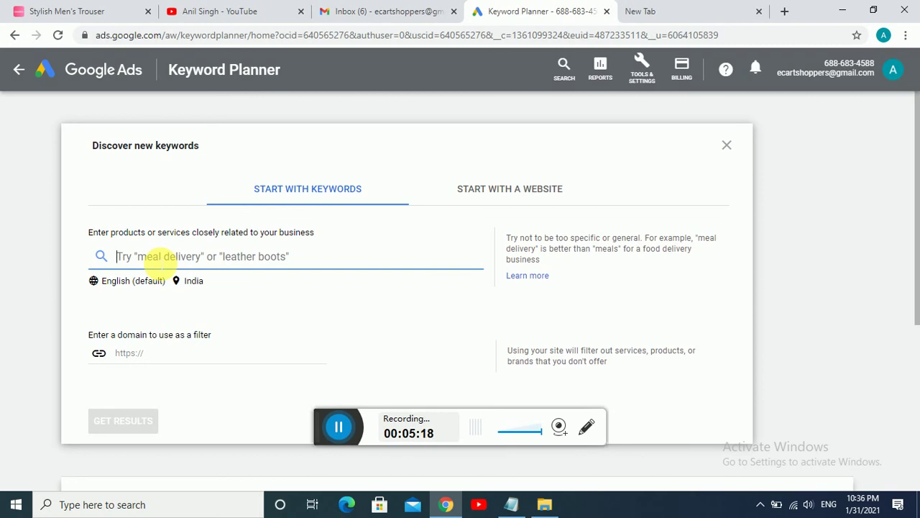
text(kutas)
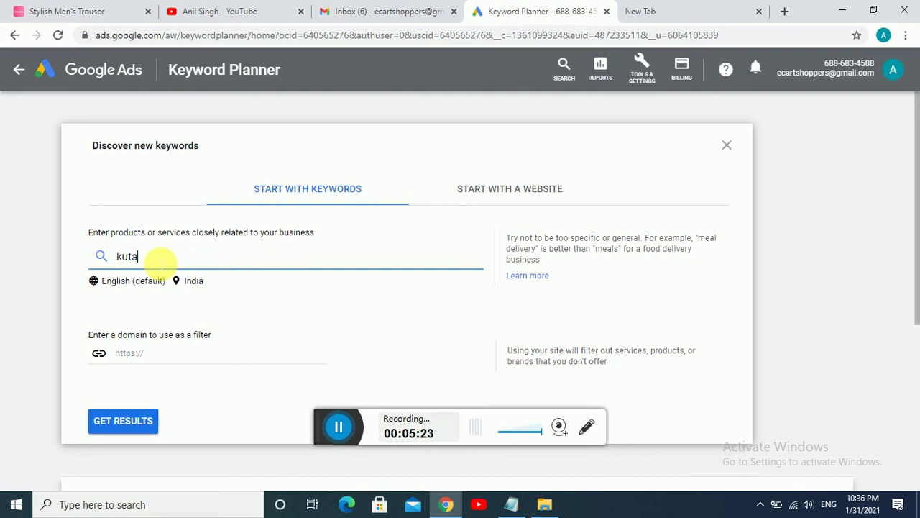
click(129, 429)
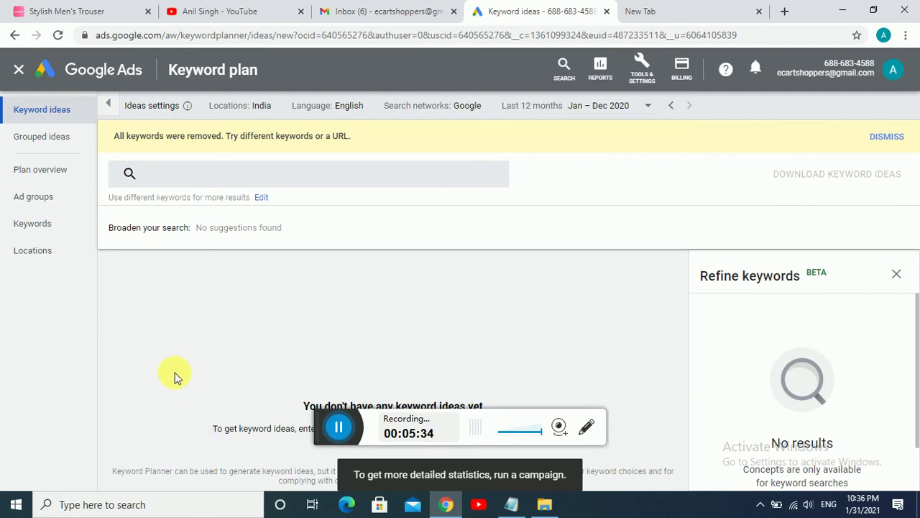
- Return to the Keyword Planner start page and discover new keywords for "kurtas", keeping English and India
click(647, 65)
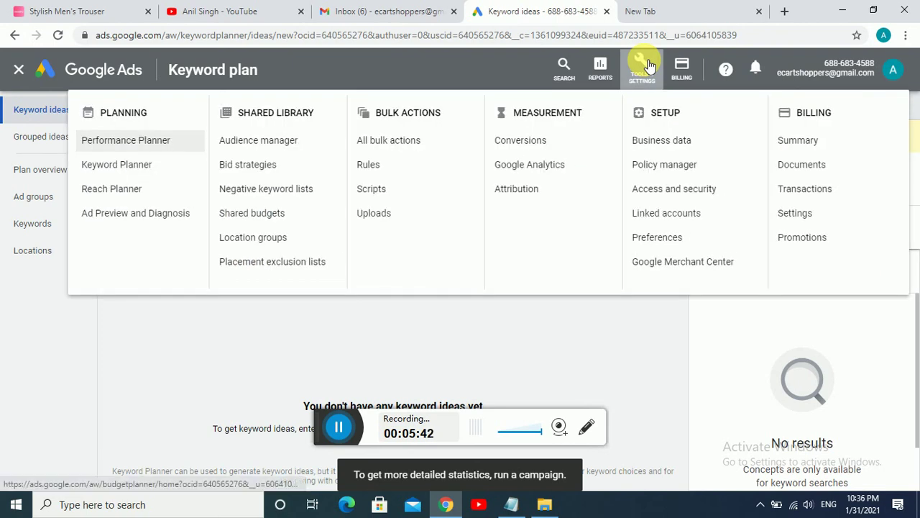
click(115, 164)
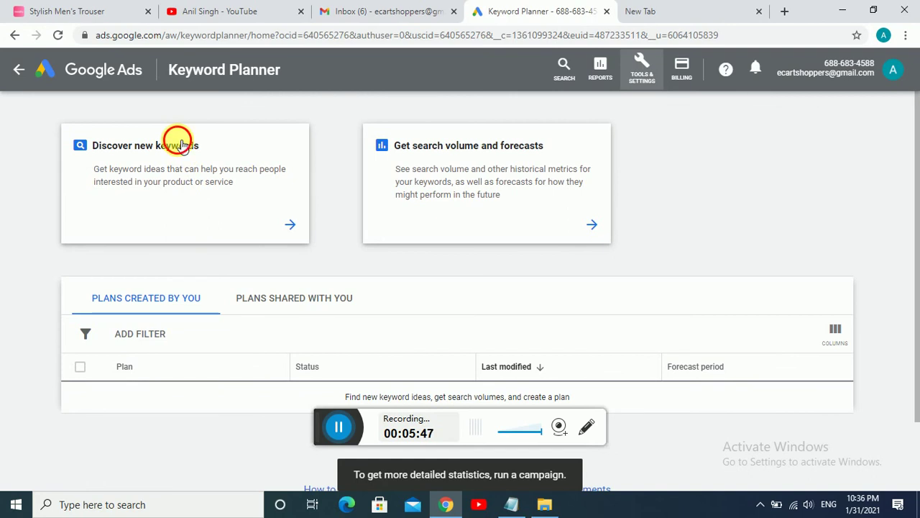
click(183, 146)
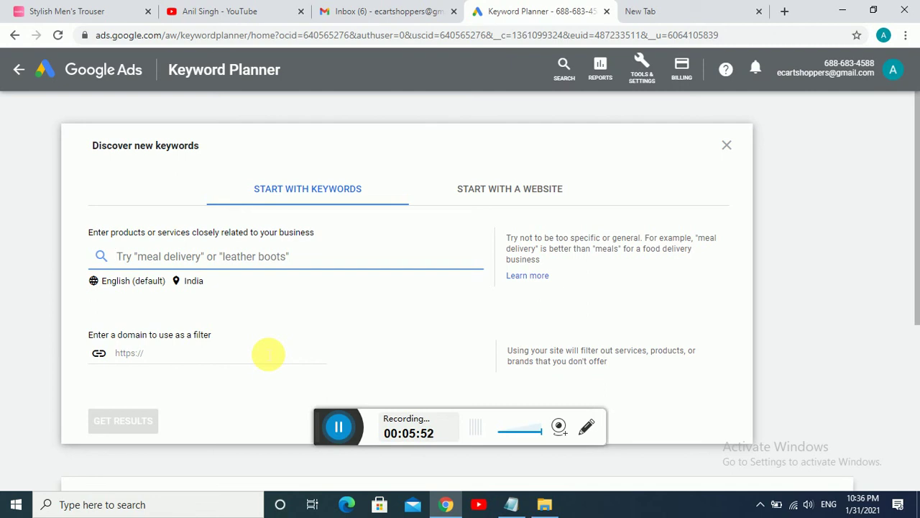
text(kurtas)
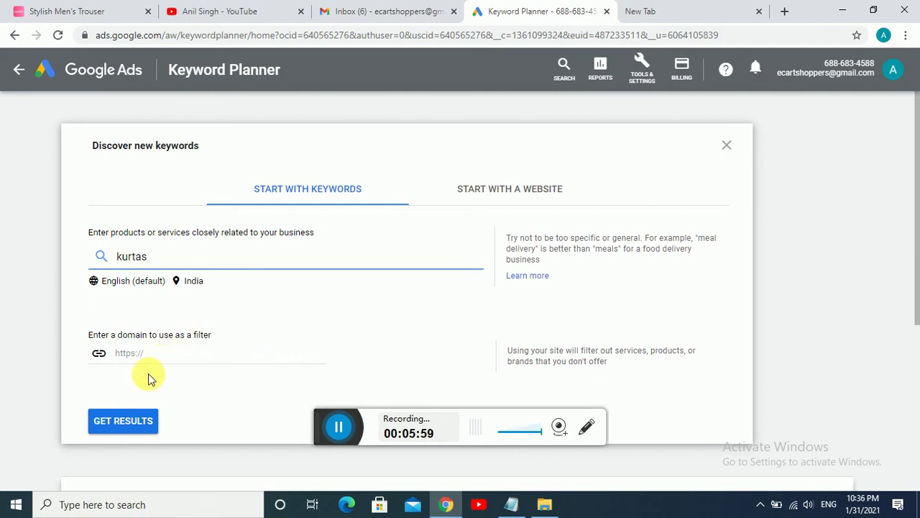
click(126, 423)
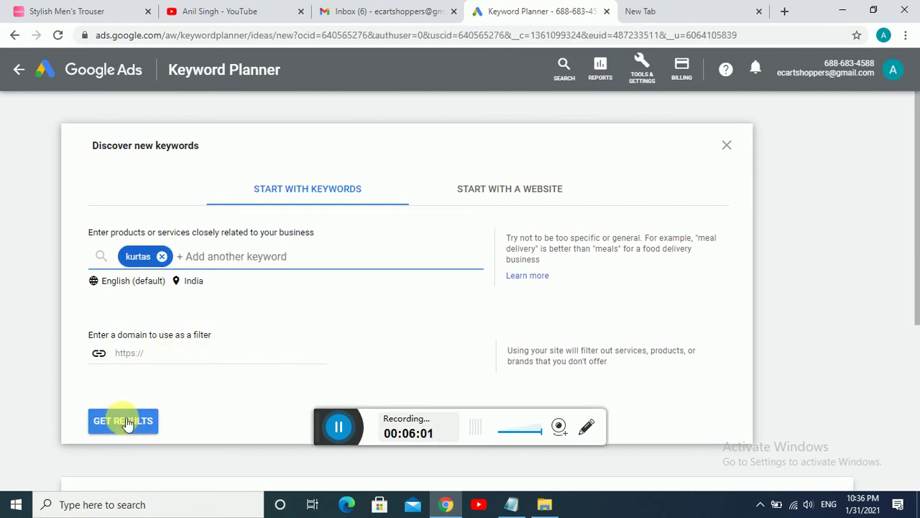